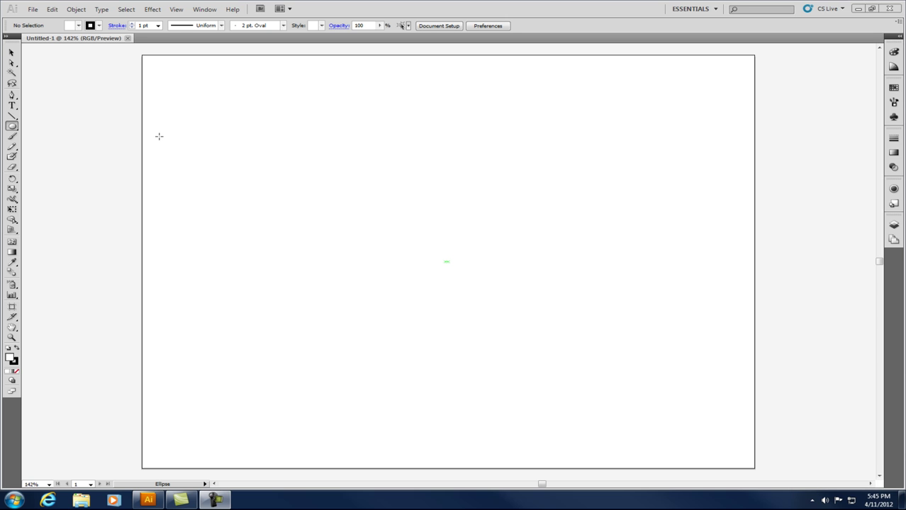
- Draw an ellipse about 128 px across near the artboard centre using the Ellipse Tool
left_click(12, 126)
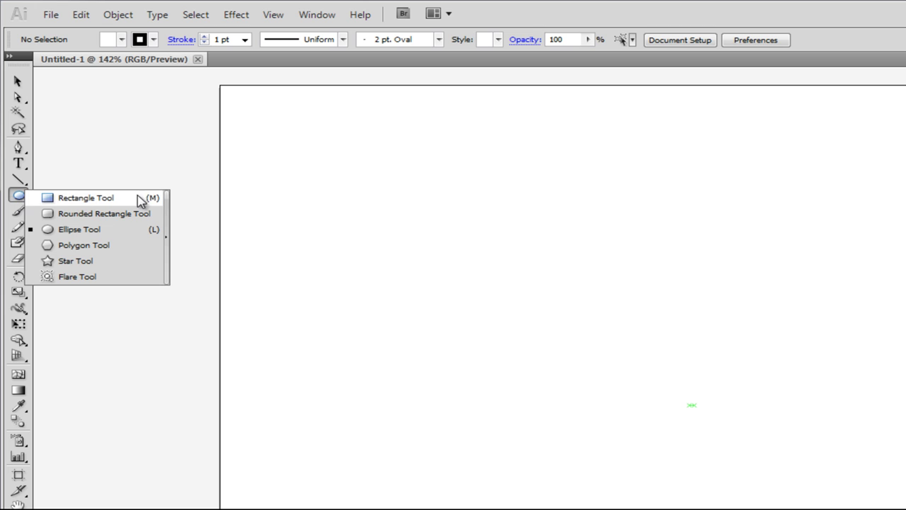
left_click(131, 238)
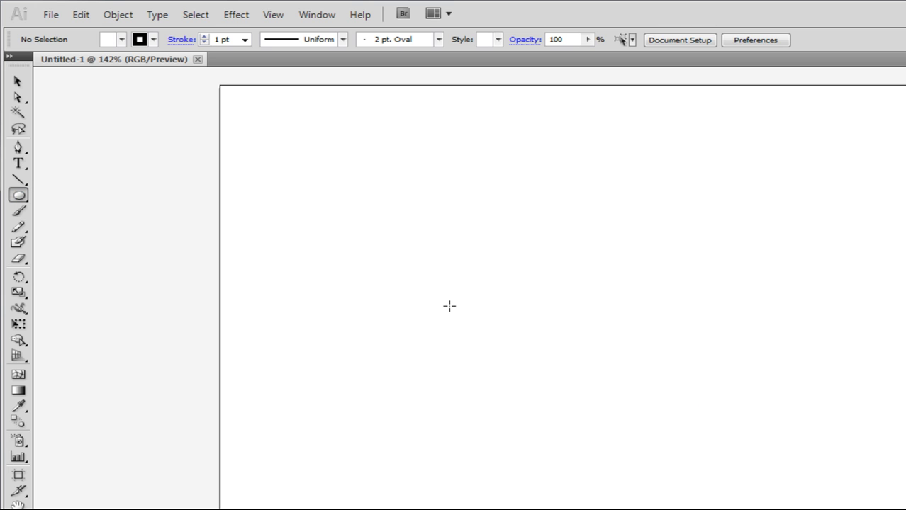
left_click_drag(457, 237, 609, 372)
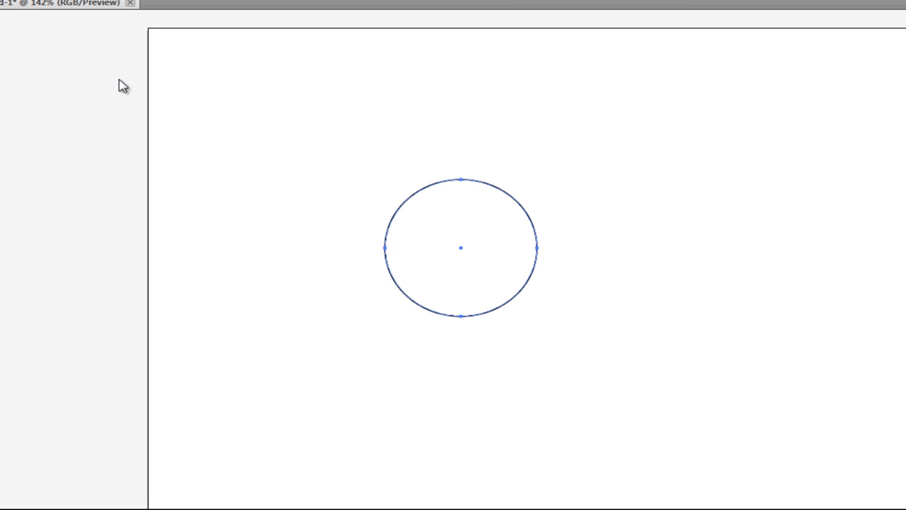
- Select the ellipse and switch to the Direct Selection Tool with A
left_click(0, 39)
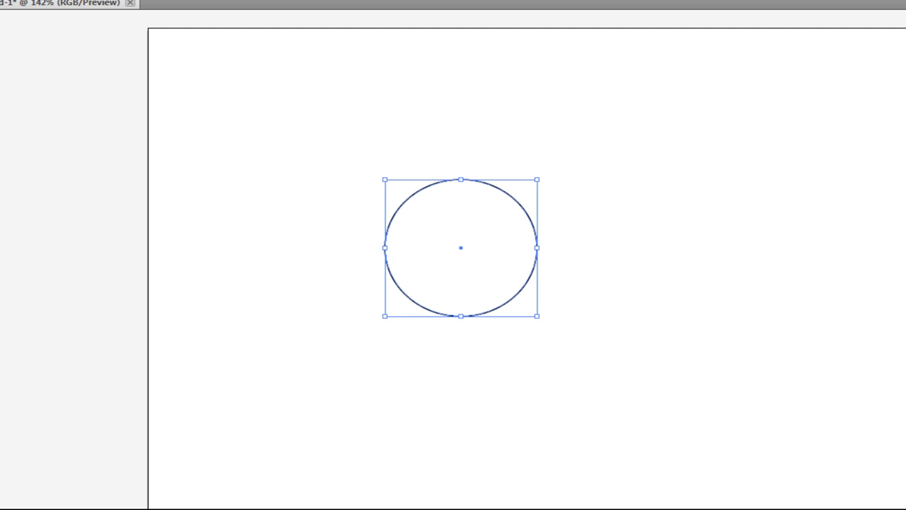
key("a")
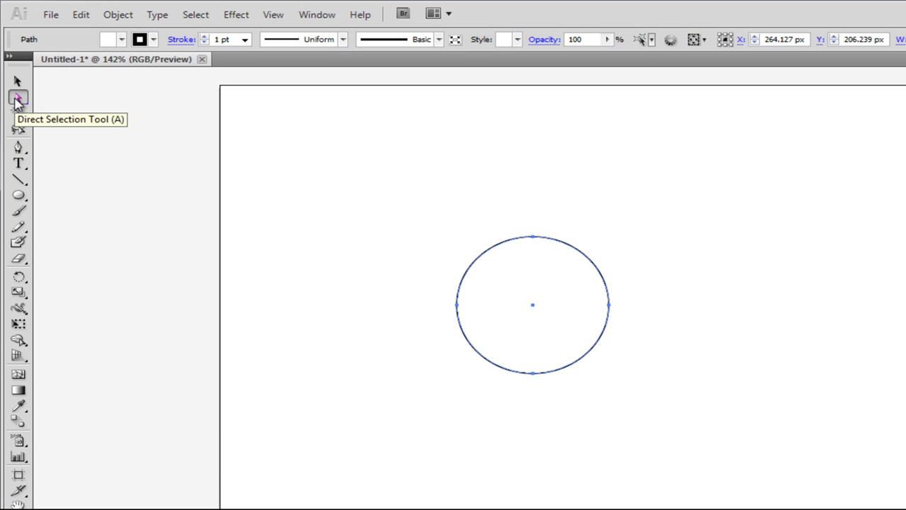
- Select only the ellipse's top anchor point, at X 264.13 px, Y 142.15 px
left_click(17, 100)
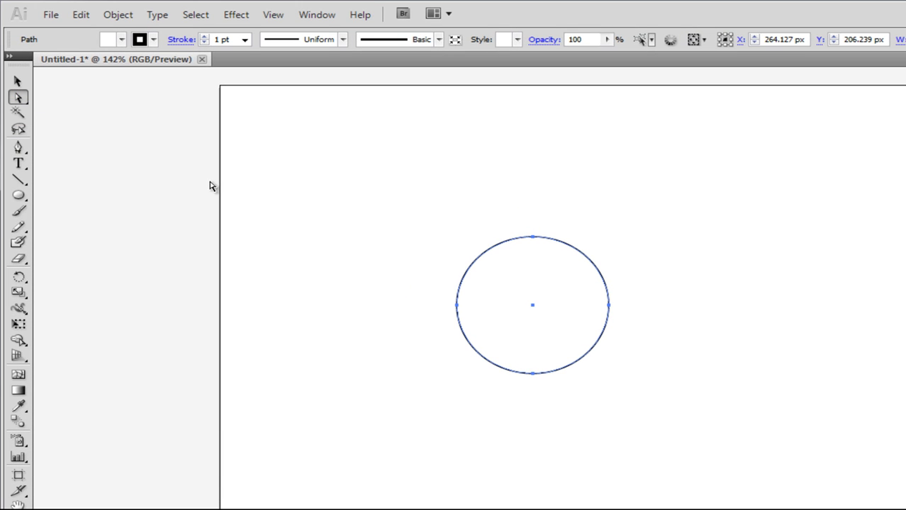
left_click(533, 239)
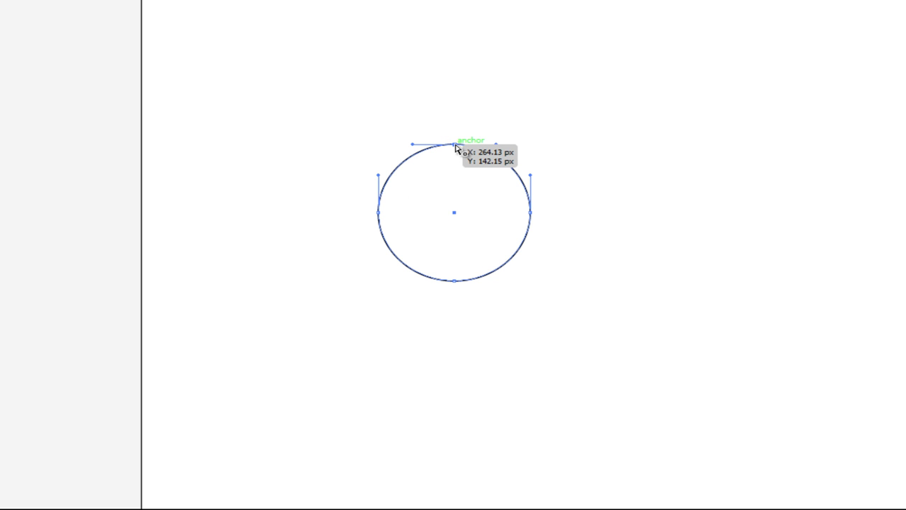
left_click(454, 145)
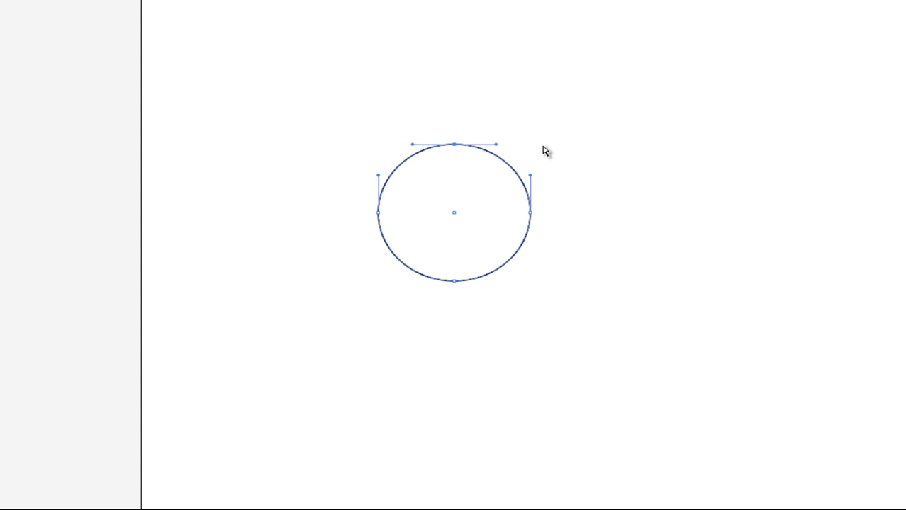
left_click_drag(497, 143, 476, 93)
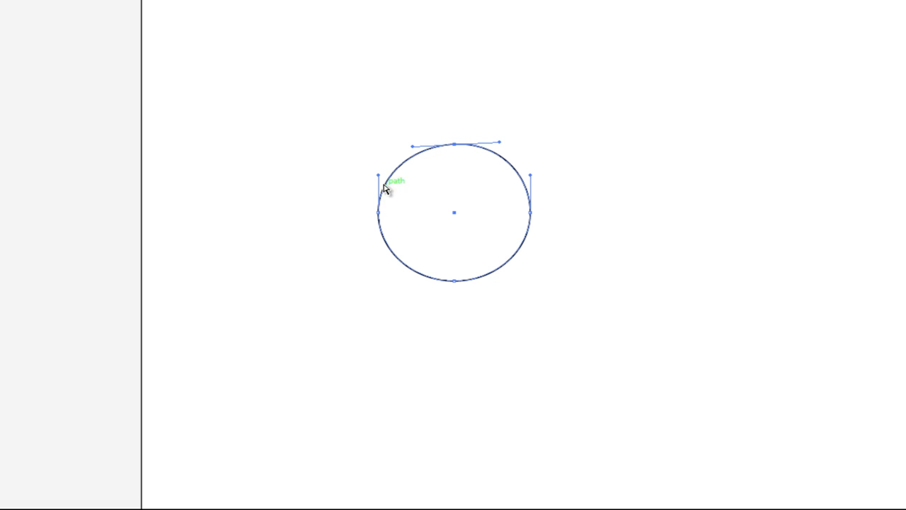
left_click_drag(499, 143, 408, 141)
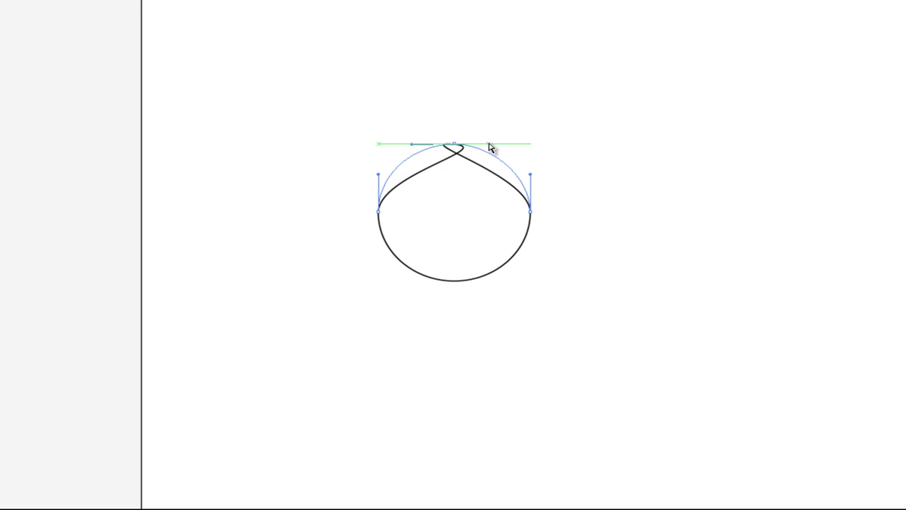
key("ctrl+z")
left_click_drag(489, 146, 496, 145)
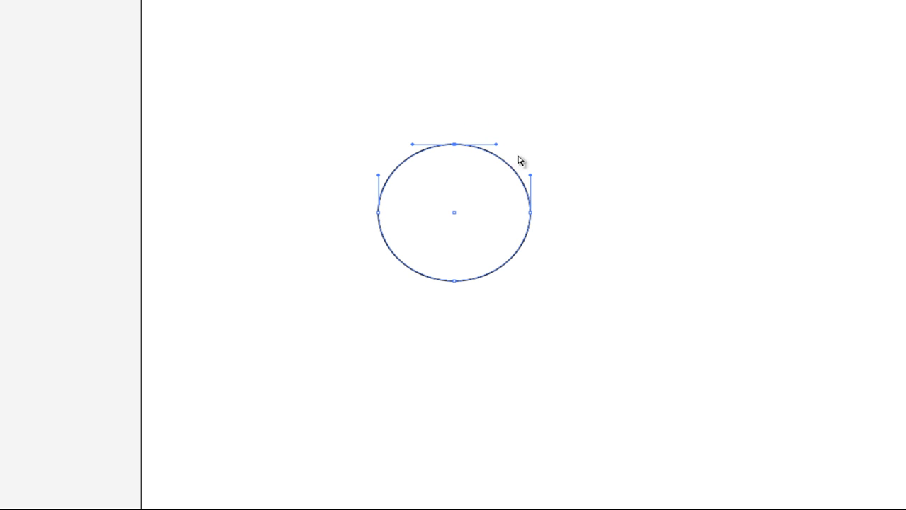
- Move the ellipse to the artboard's top-left and draw a straight-edged pen path beside it
key("v")
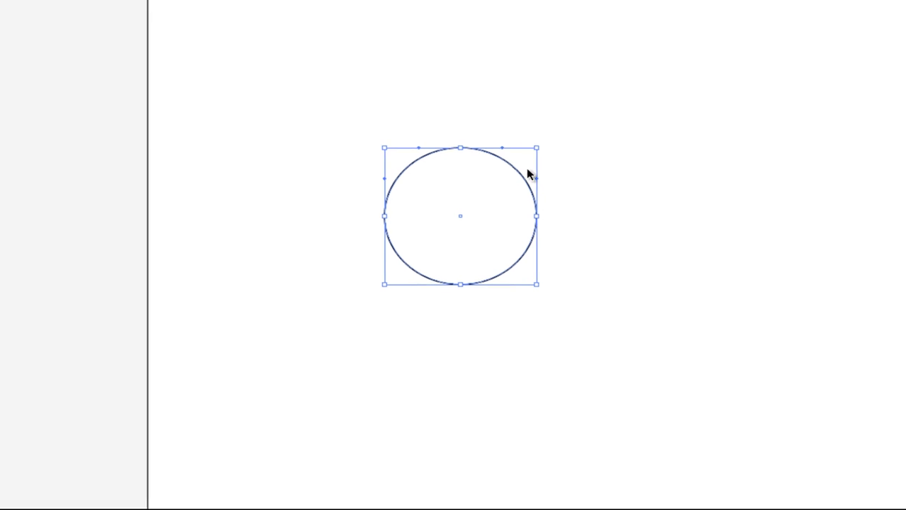
left_click_drag(528, 174, 321, 54)
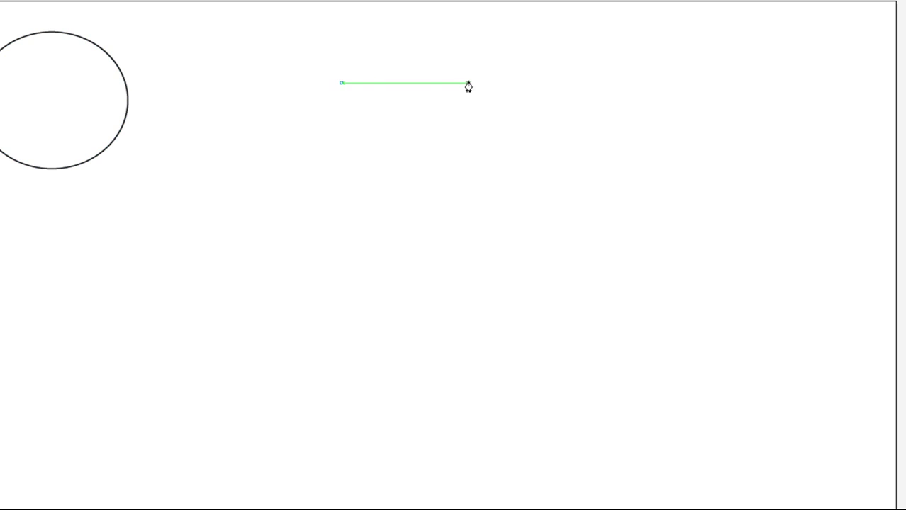
left_click(467, 83)
left_click(478, 220)
left_click(360, 230)
left_click(298, 180)
left_click(378, 126)
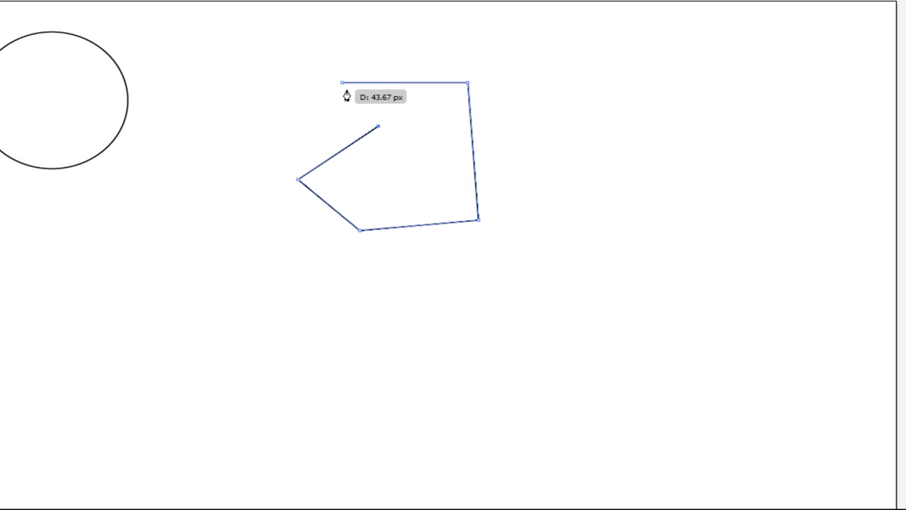
left_click(341, 83)
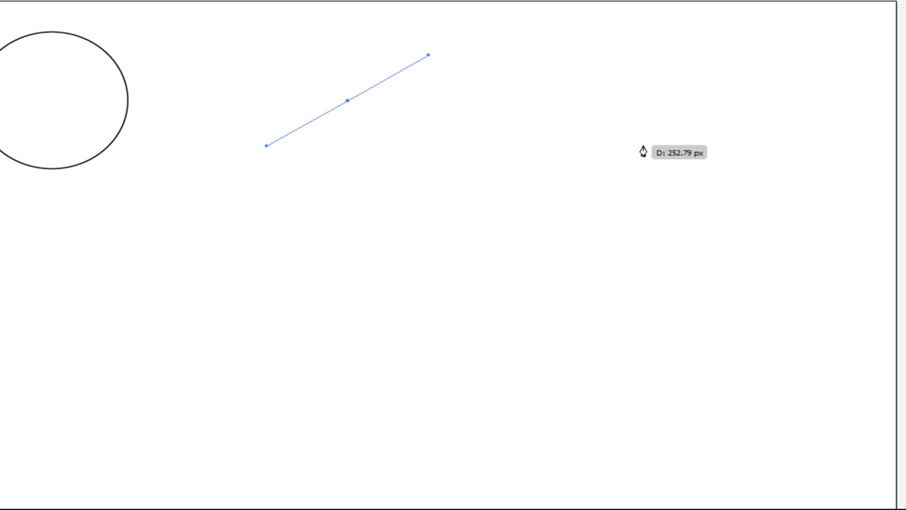
- Add another anchor on the right to extend the pen path
left_click(679, 147)
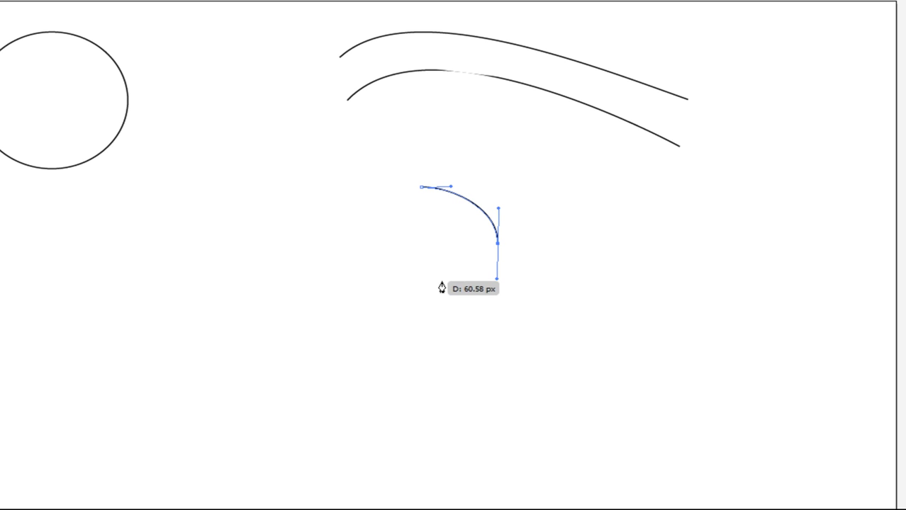
- Add smooth anchors at the bottom and left to curve the blob's pen path
left_click_drag(433, 287, 402, 287)
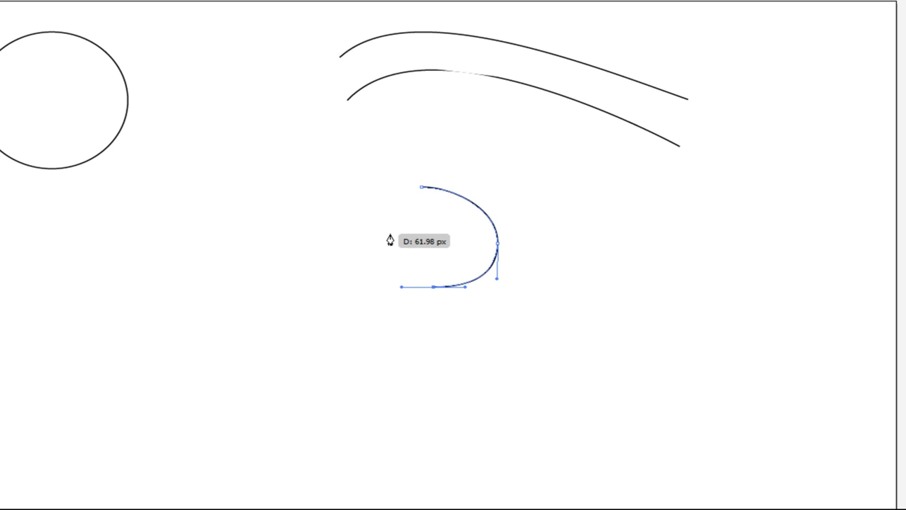
left_click_drag(390, 234, 422, 189)
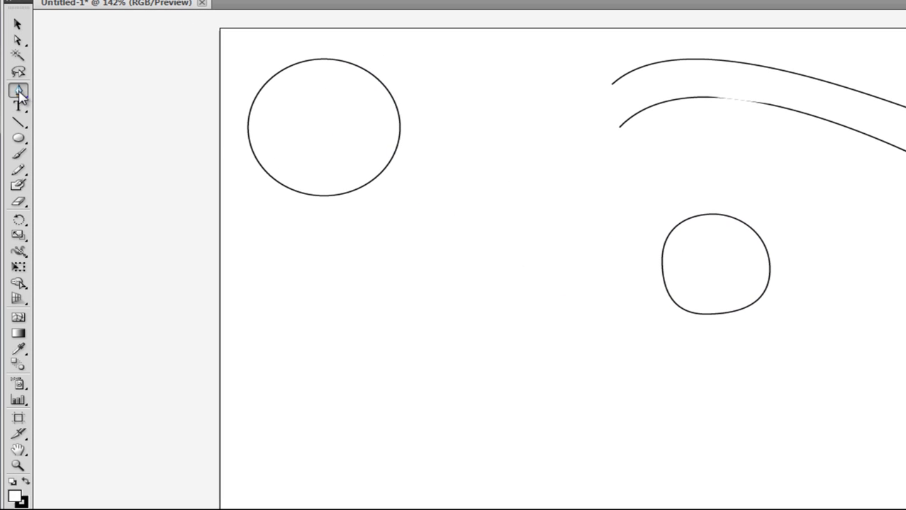
left_click(20, 93)
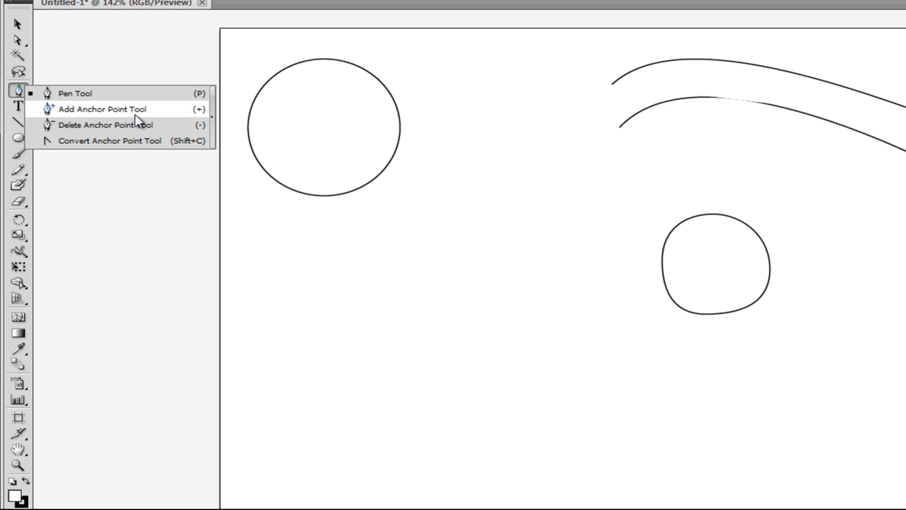
- Use the Convert Anchor Point Tool to sharpen the blob's top anchor, then smooth it again
left_click(105, 143)
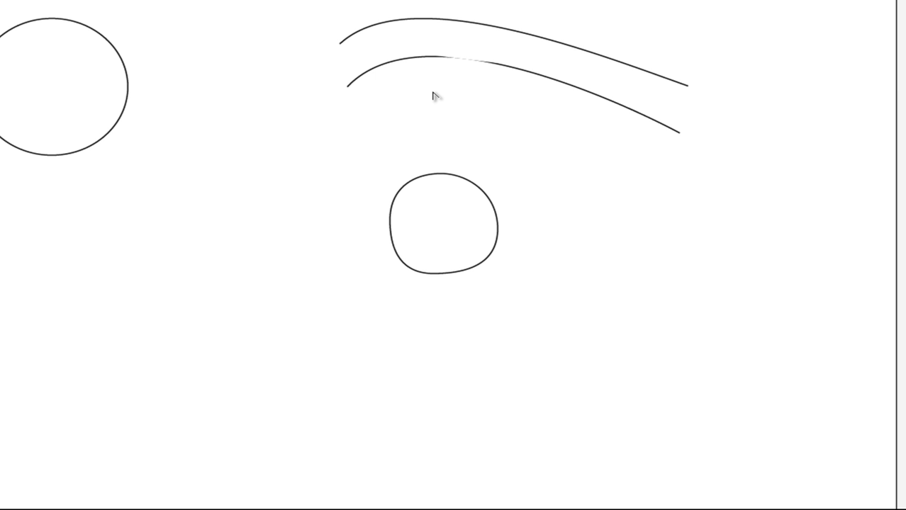
left_click(439, 174)
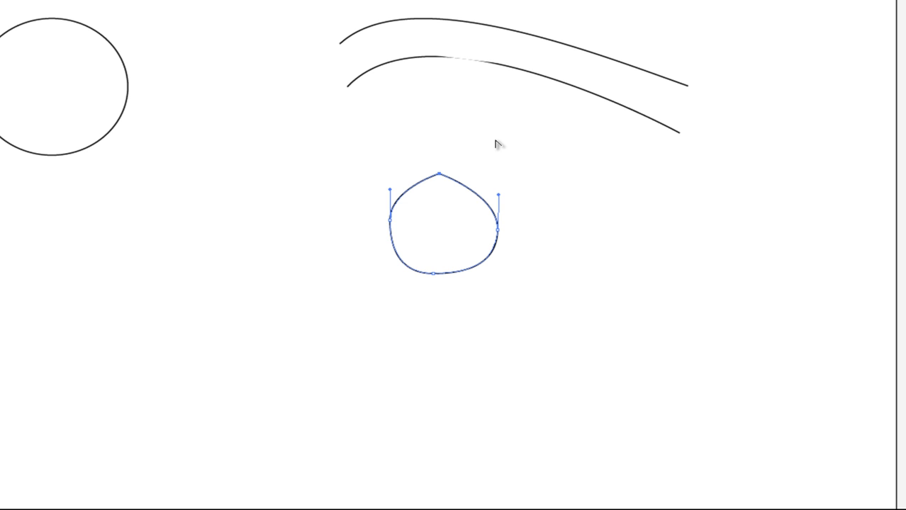
left_click_drag(439, 174, 465, 174)
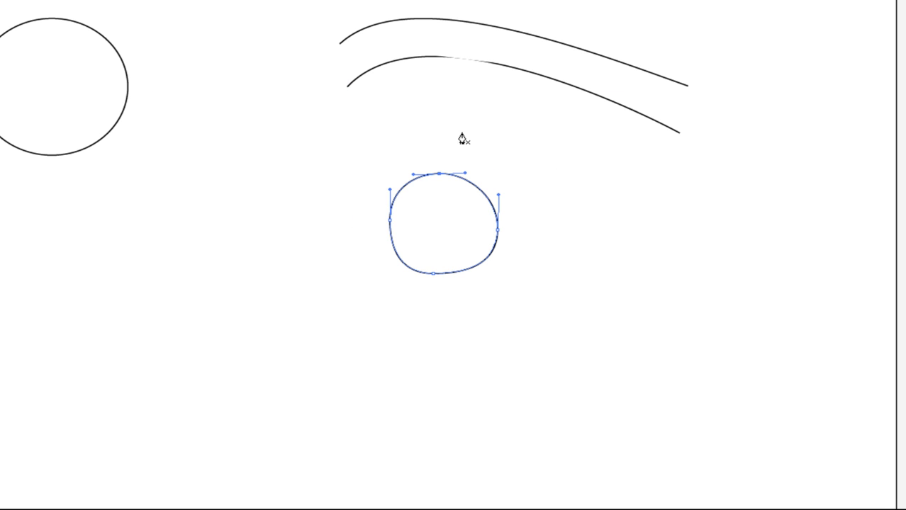
- Start a new U-shaped pen path right of the blob, curving down to the lower left
left_click(631, 224)
left_click_drag(731, 307, 723, 372)
left_click_drag(580, 404, 568, 334)
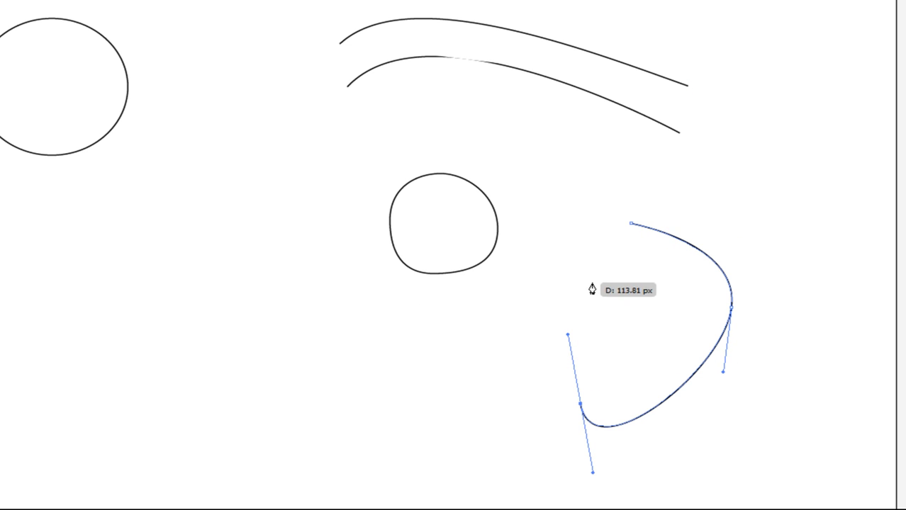
- Convert the right anchor, add a notch and a curved top, and close the heart-like path
left_click(732, 307, "alt")
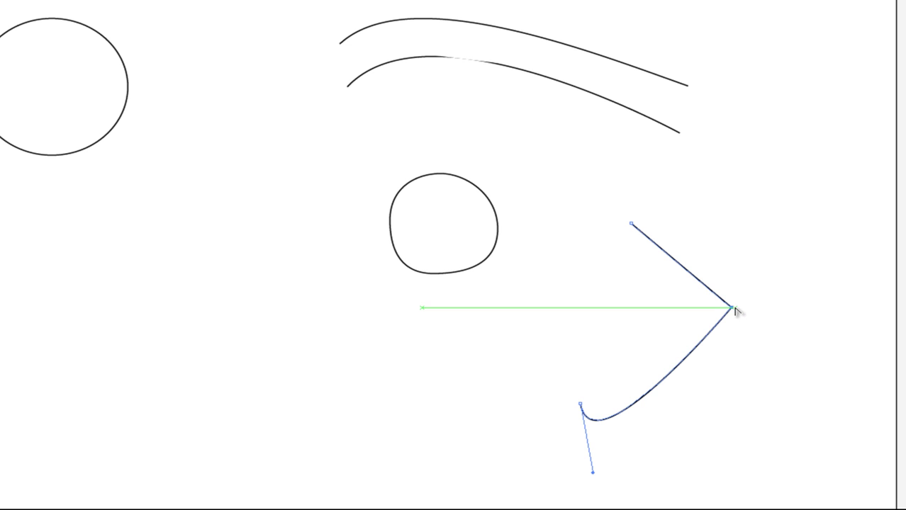
left_click_drag(731, 306, 732, 363)
left_click(578, 326)
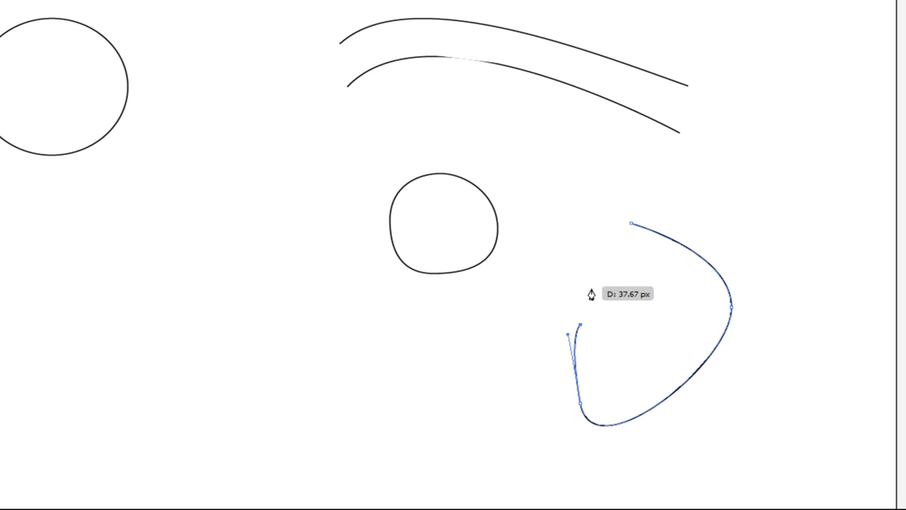
left_click(623, 269)
left_click_drag(568, 233, 592, 193)
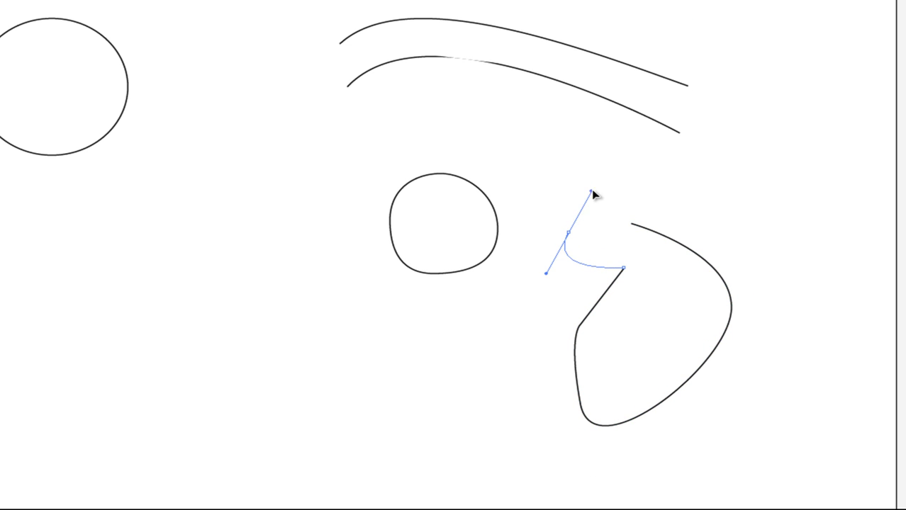
left_click(631, 224)
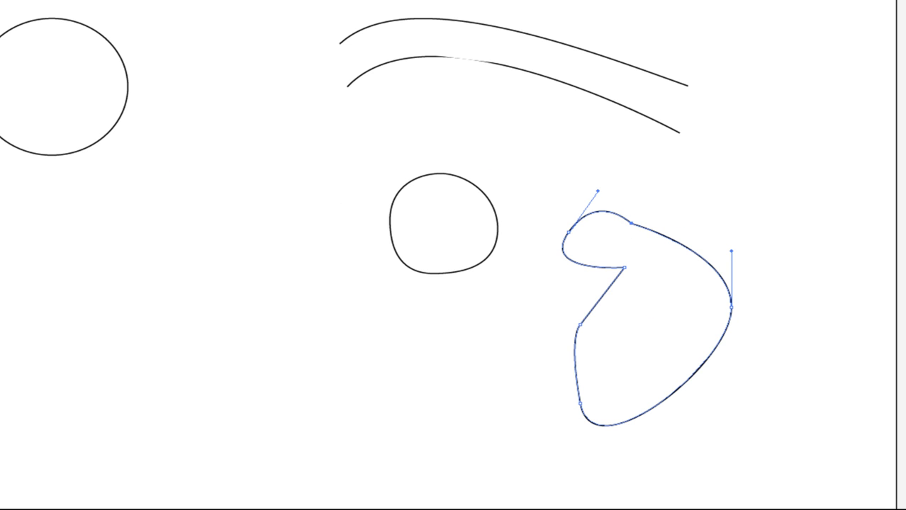
- Move the heart-like shape to the left of the blob and clear the selection
key("v")
left_click_drag(654, 234, 243, 198)
left_click(694, 206)
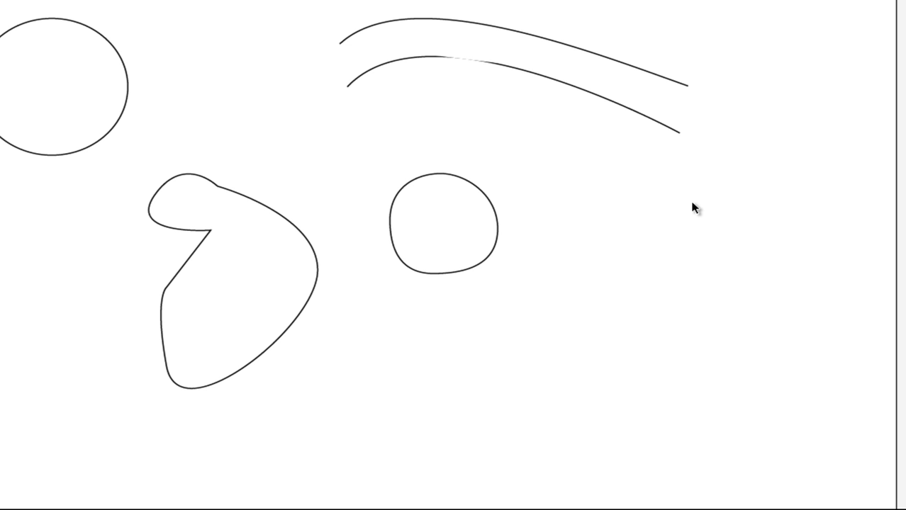